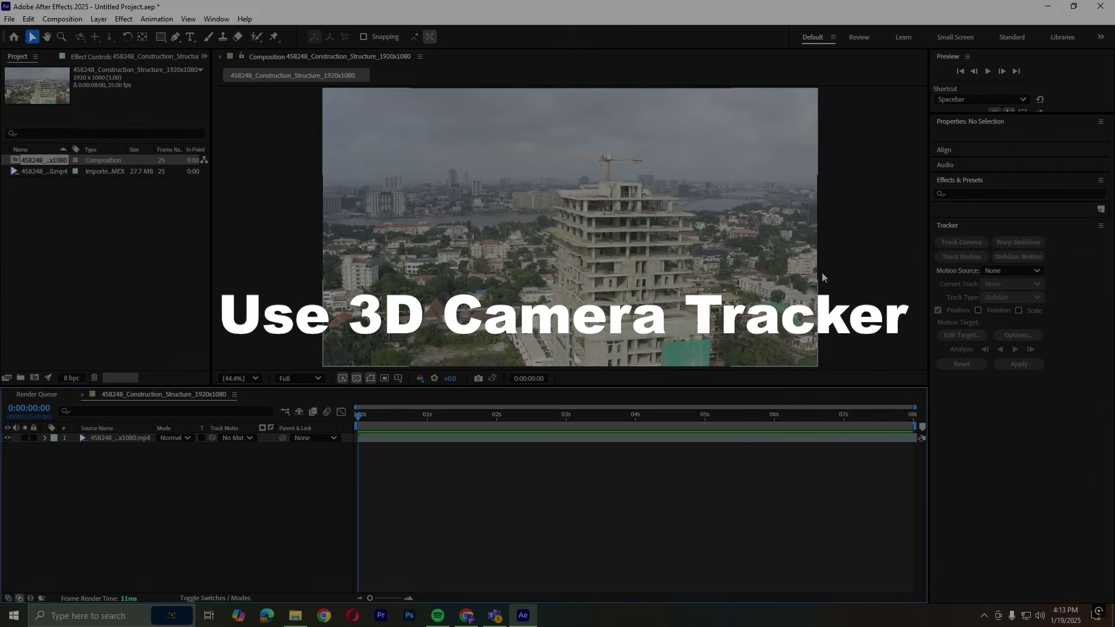
# Find the 3D Camera Tracker effect and apply it to the construction footage layer
pyautogui.click(975, 181)
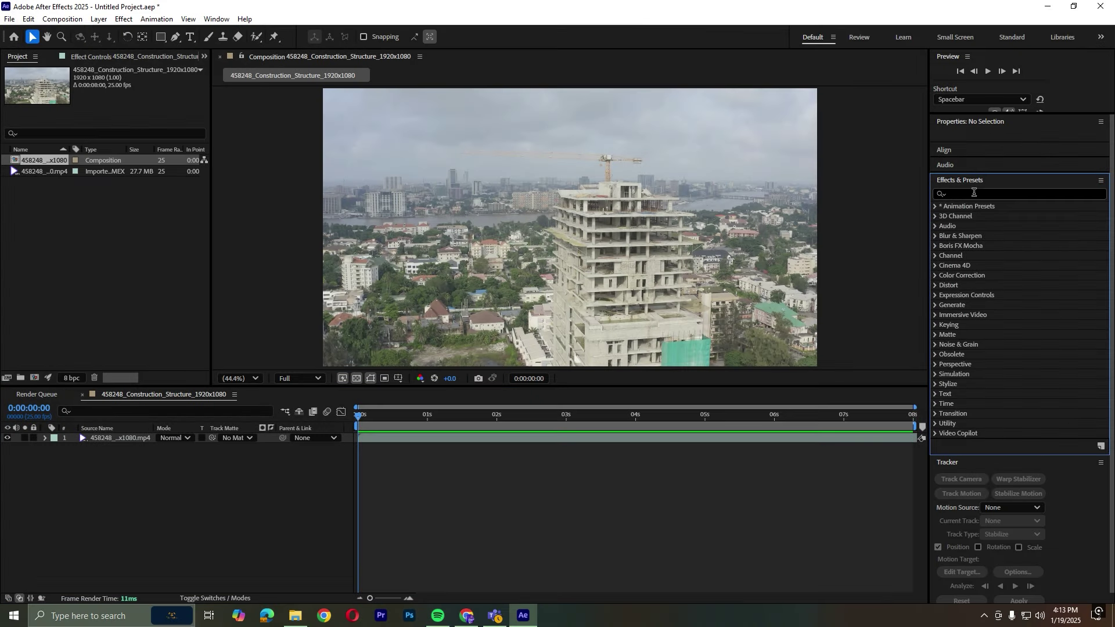
pyautogui.click(974, 193)
pyautogui.write('3')
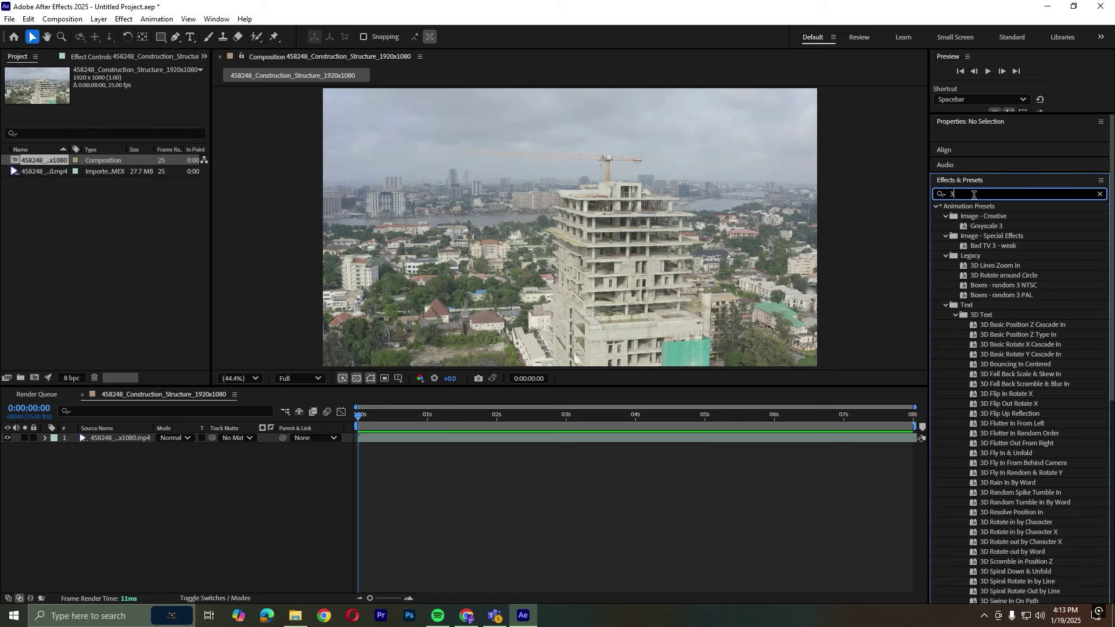
pyautogui.write('d cam')
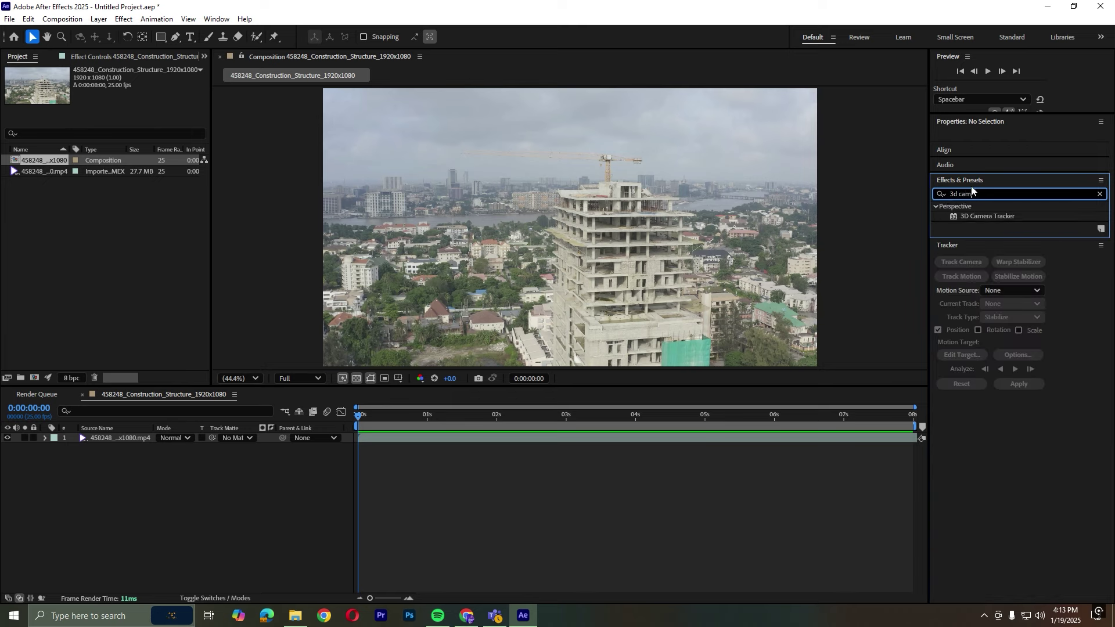
pyautogui.moveTo(974, 216); pyautogui.dragTo(120, 437)
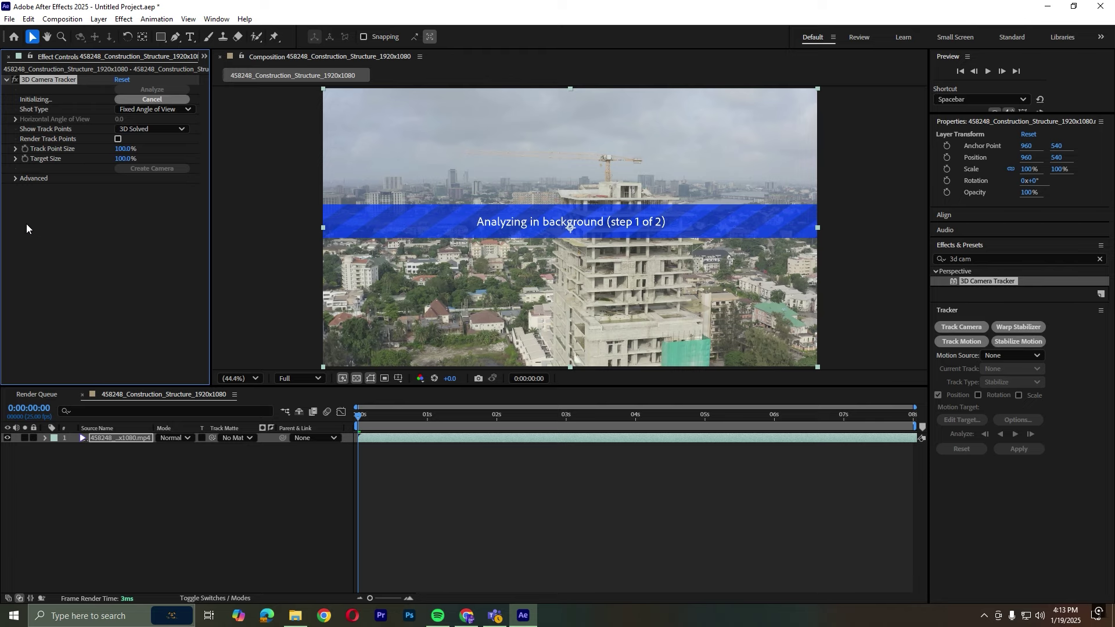
# Enable Detailed Analysis for the 3D Camera Tracker and enlarge its track points to 192% and target to 229%
pyautogui.click(15, 179)
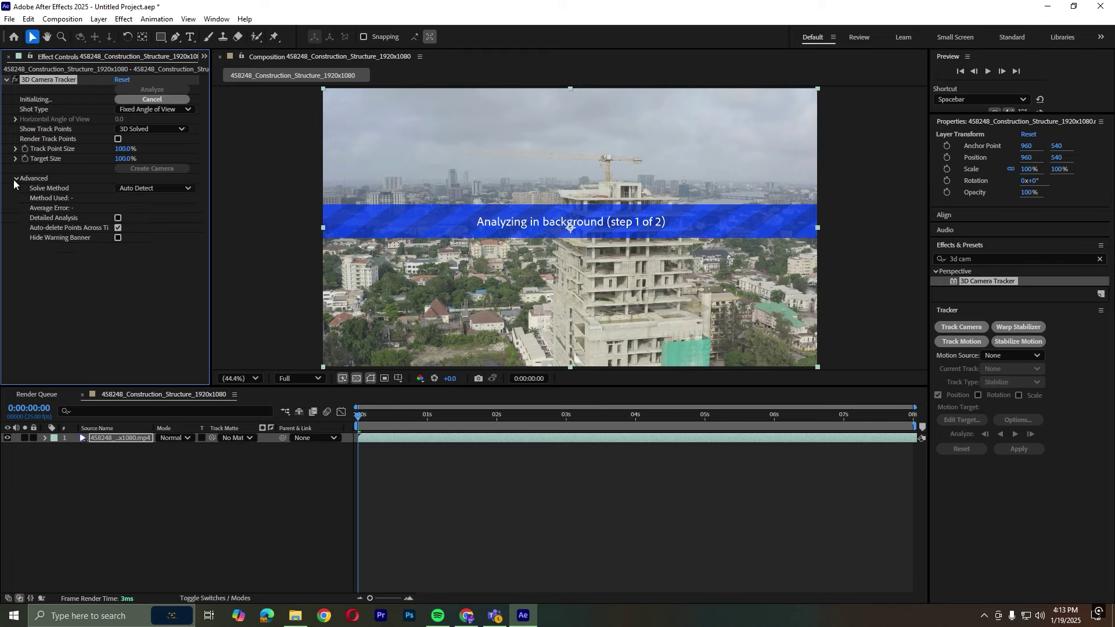
pyautogui.click(119, 218)
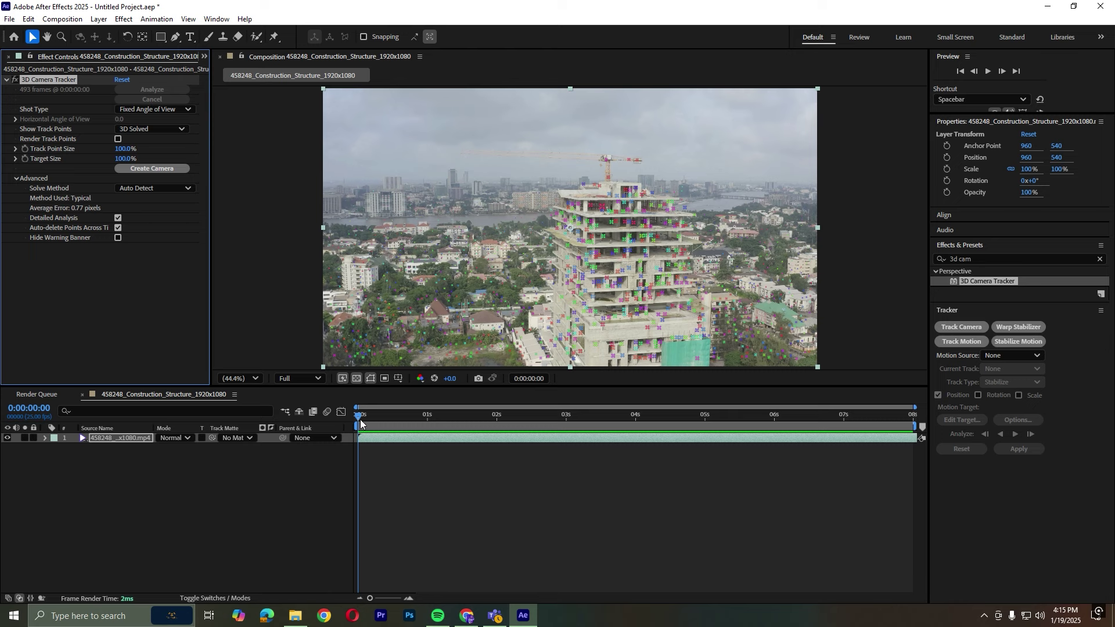
pyautogui.moveTo(346, 426)
pyautogui.mouseDown()
pyautogui.moveTo(392, 418)
pyautogui.moveTo(907, 437)
pyautogui.moveTo(357, 432)
pyautogui.mouseUp()
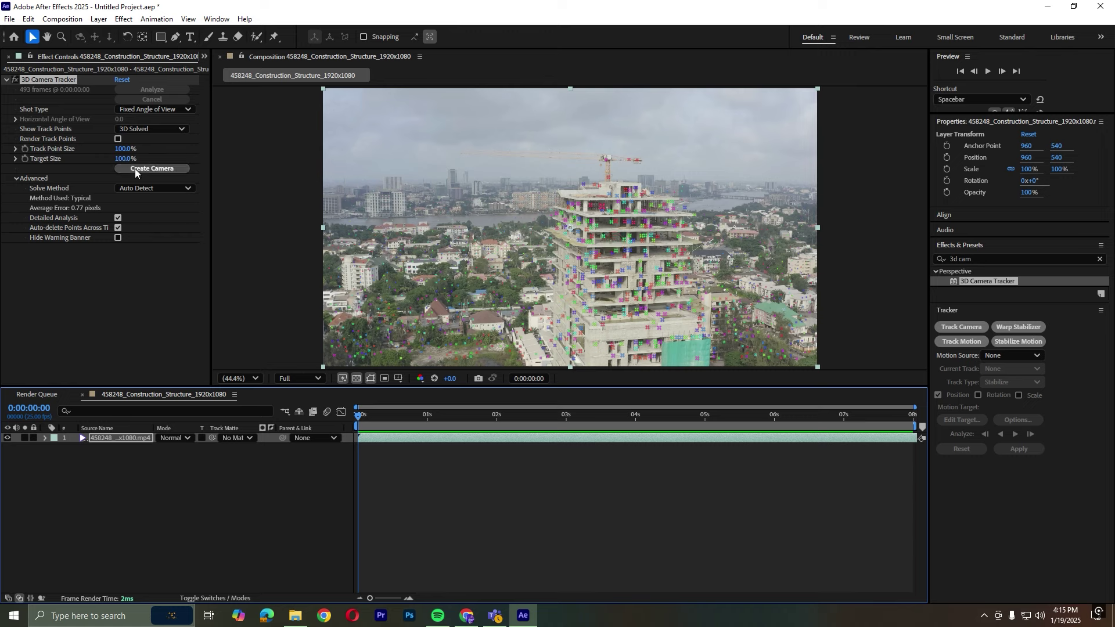
pyautogui.moveTo(124, 148); pyautogui.dragTo(203, 161)
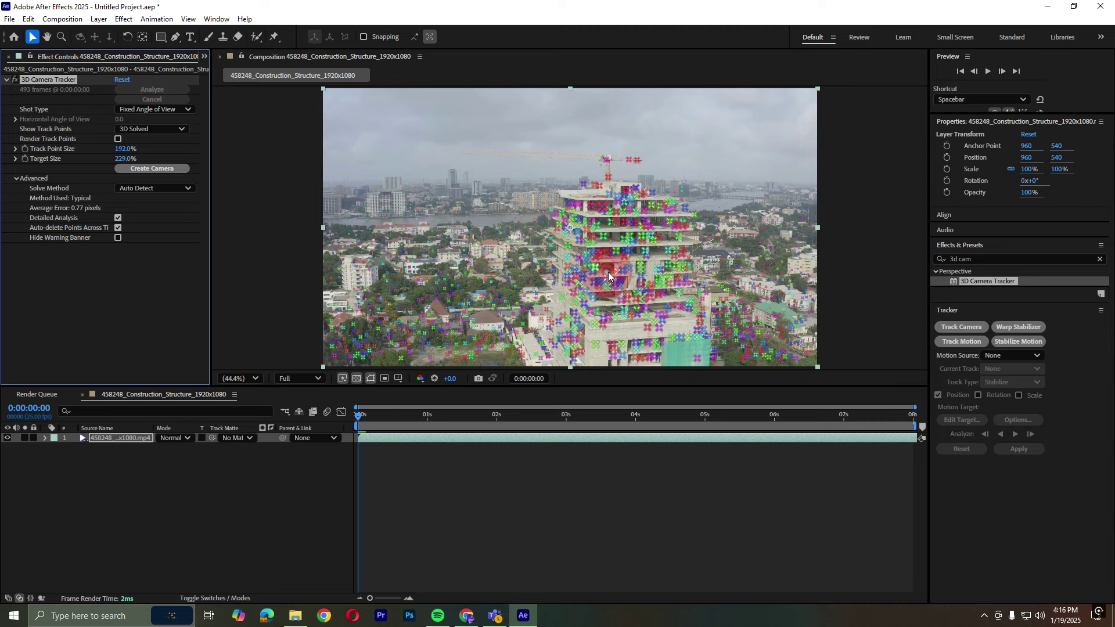
# Create a text layer and tracker camera from the track points on the middle of the tower's facade
pyautogui.click(608, 272)
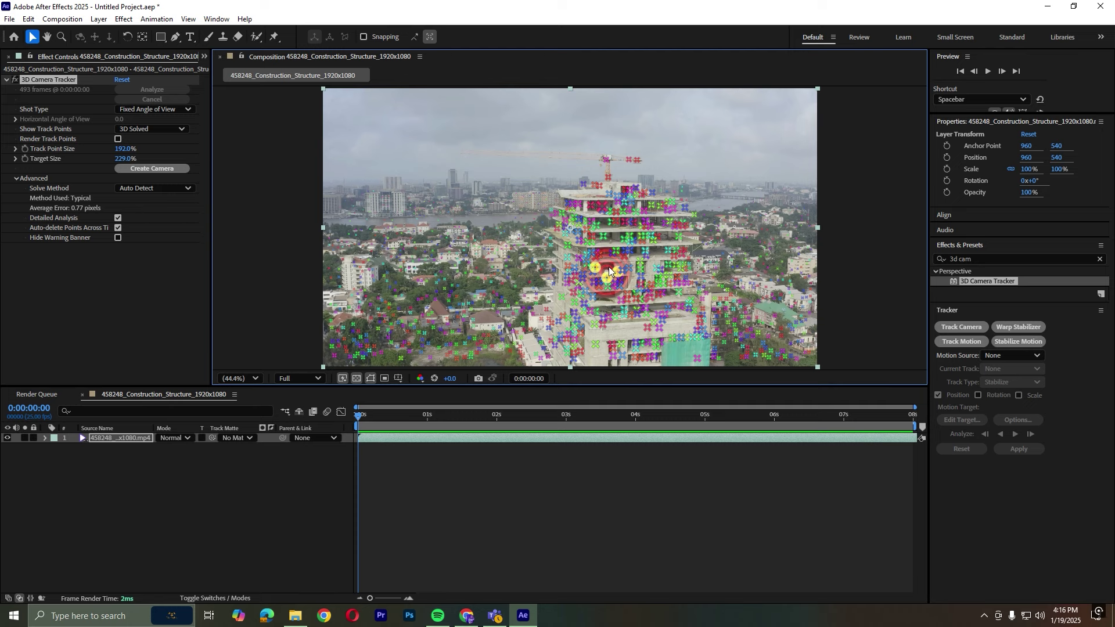
pyautogui.rightClick(609, 271)
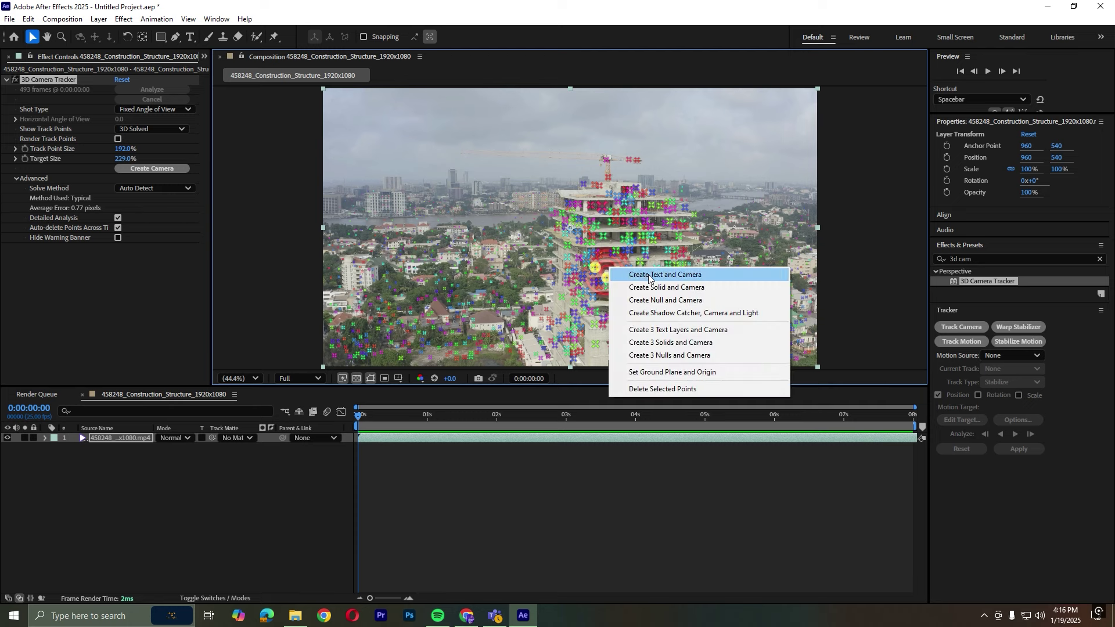
pyautogui.click(648, 274)
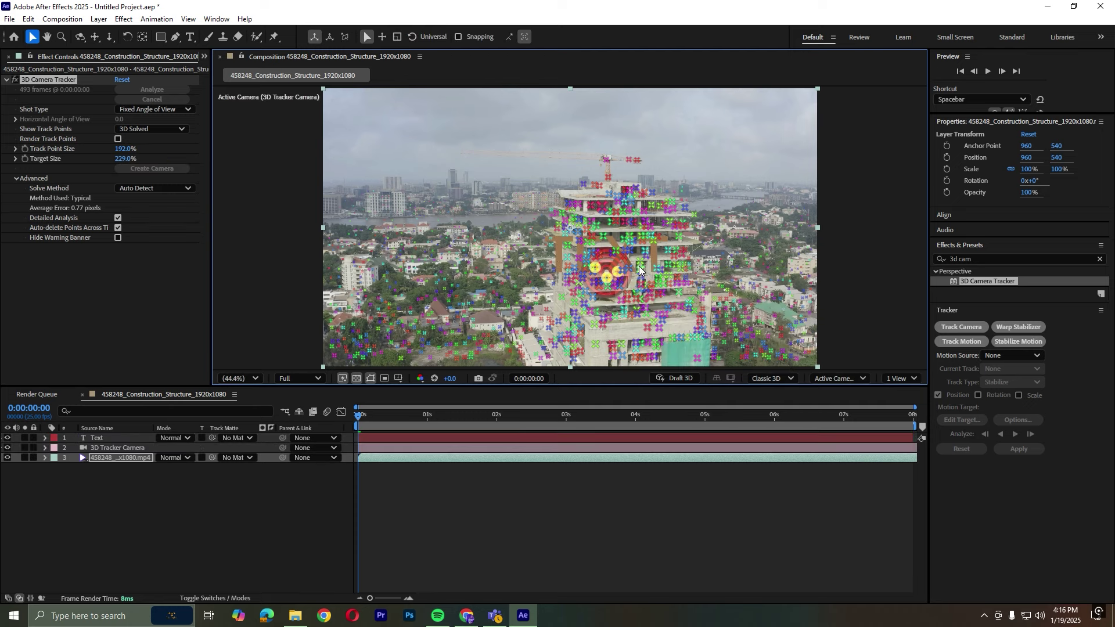
# Replace the placeholder wording of the tracked text layer with BUILDING
pyautogui.click(190, 37)
pyautogui.click(614, 248)
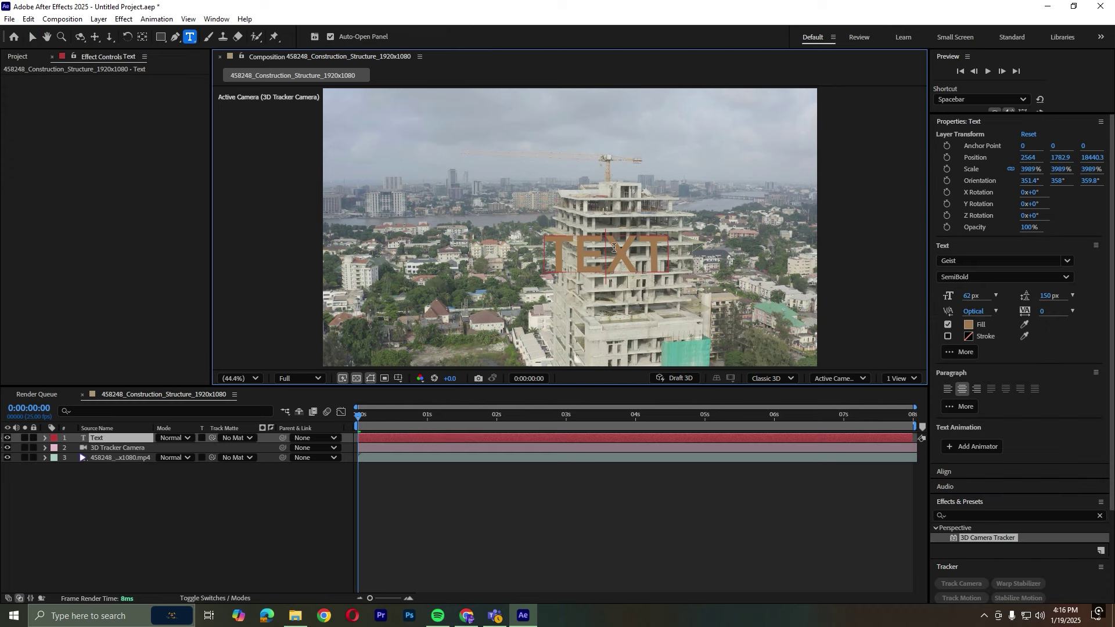
pyautogui.doubleClick(620, 256)
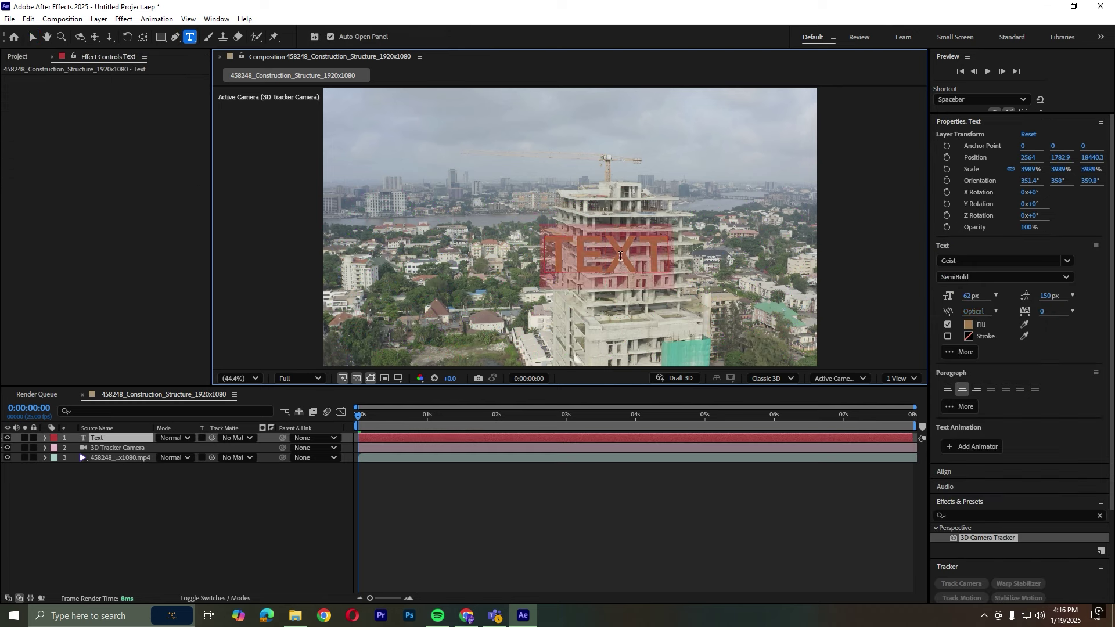
pyautogui.write('B')
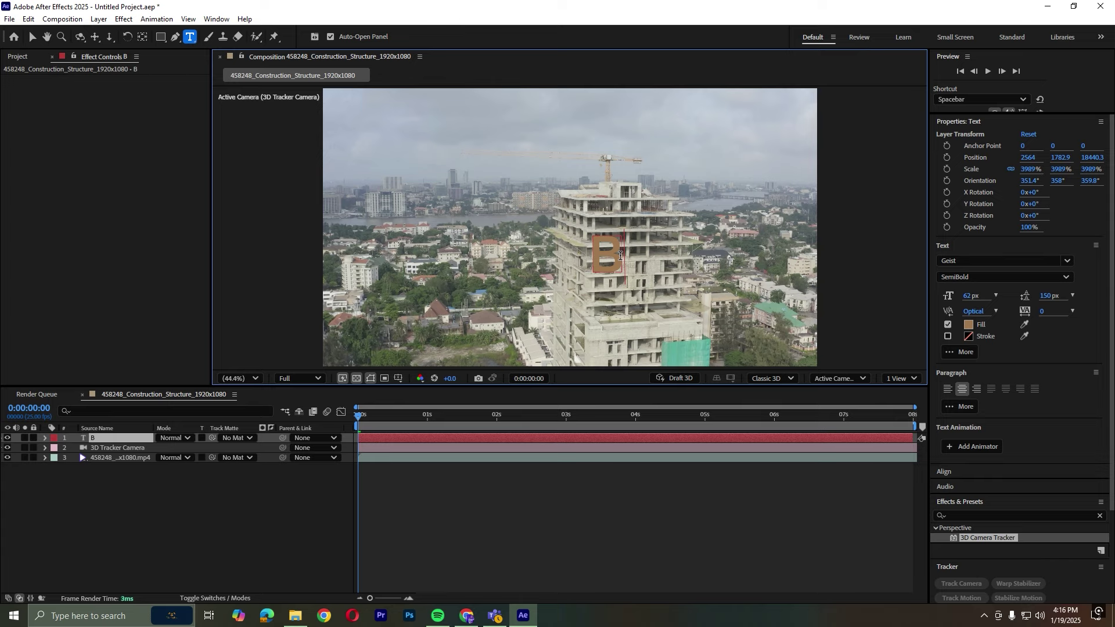
pyautogui.write('UILDING')
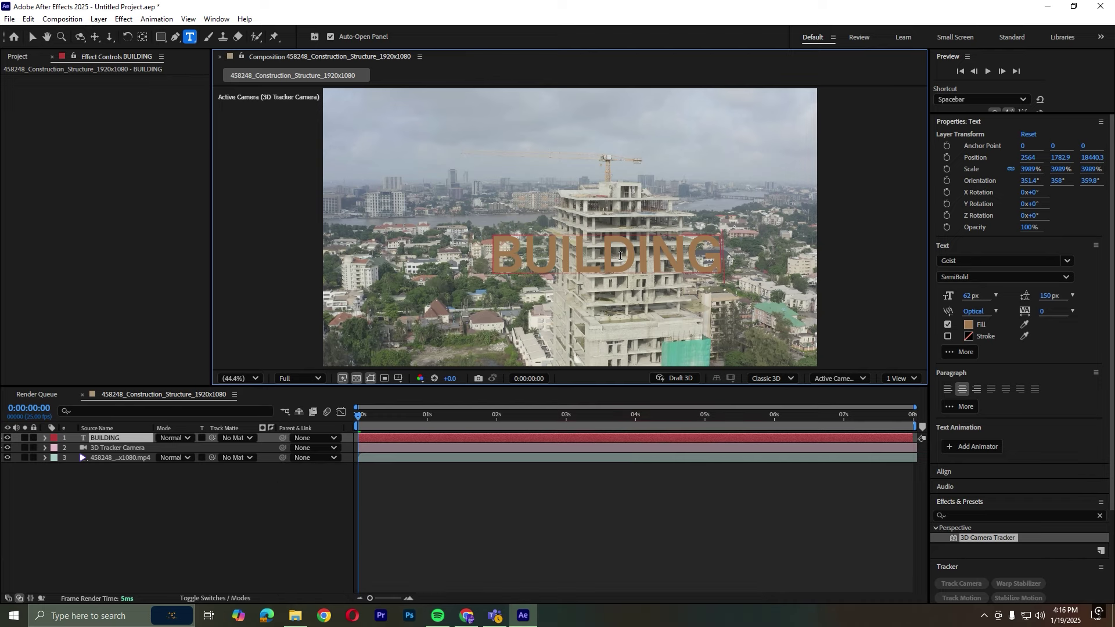
# Change the fill colour of the BUILDING text to white (FFFFFF)
pyautogui.doubleClick(621, 256)
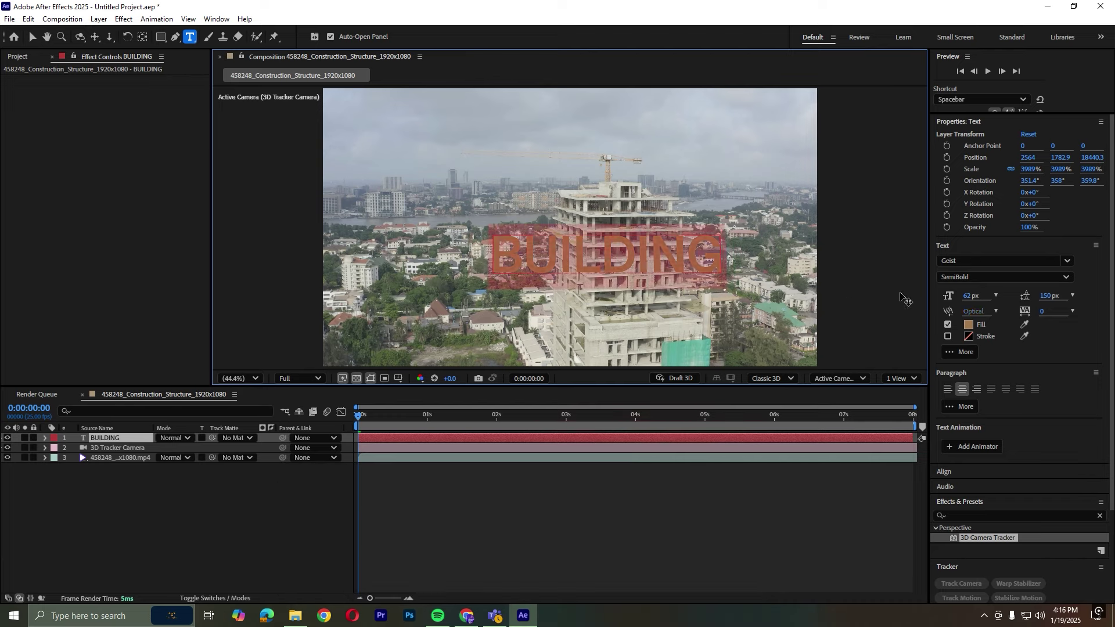
pyautogui.click(968, 325)
pyautogui.click(254, 246)
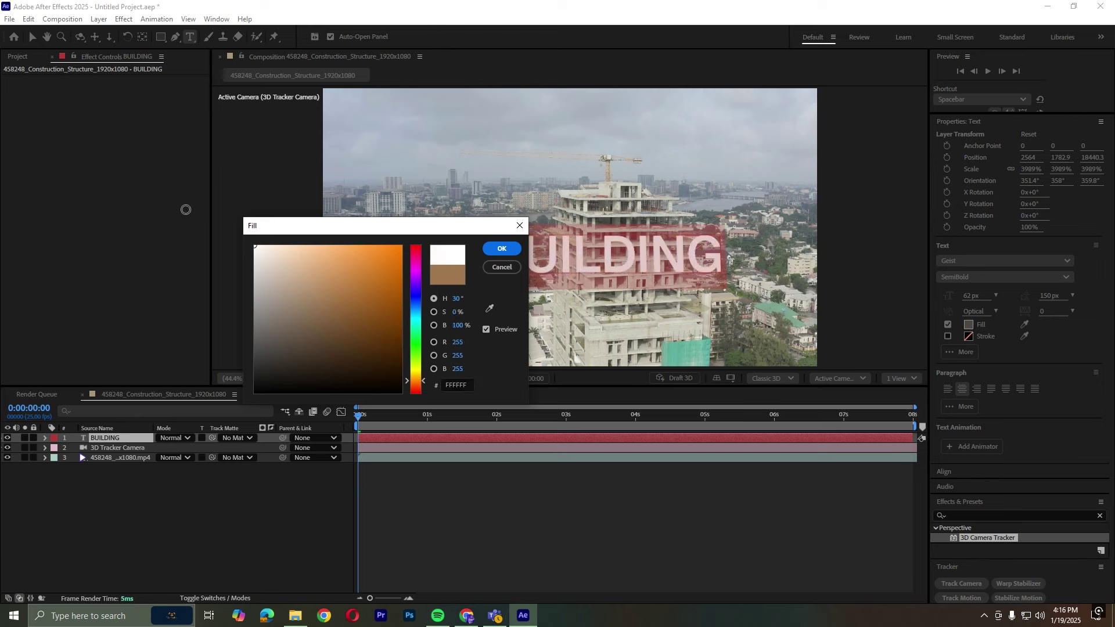
pyautogui.click(502, 248)
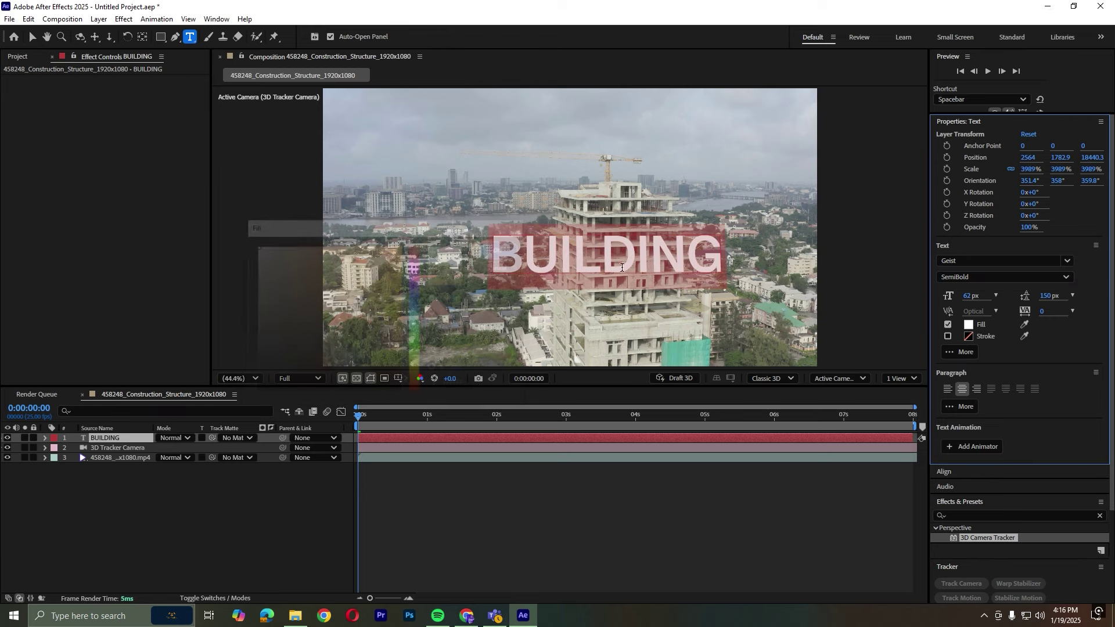
# Add a 3 px black stroke with a bevel line join to the BUILDING text
pyautogui.click(948, 336)
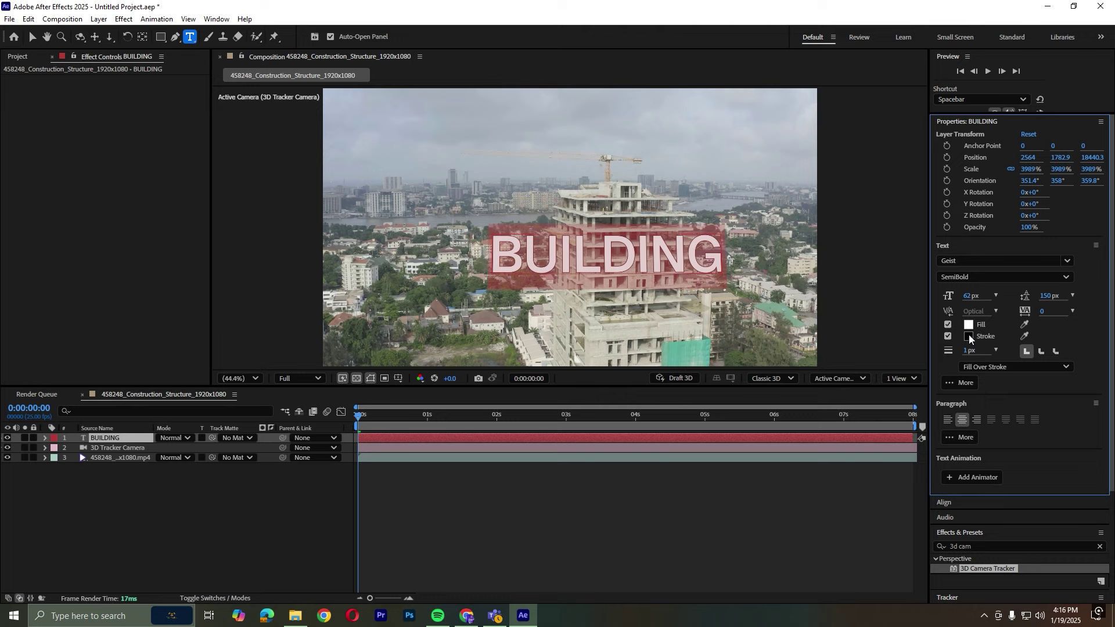
pyautogui.moveTo(967, 350); pyautogui.dragTo(968, 350)
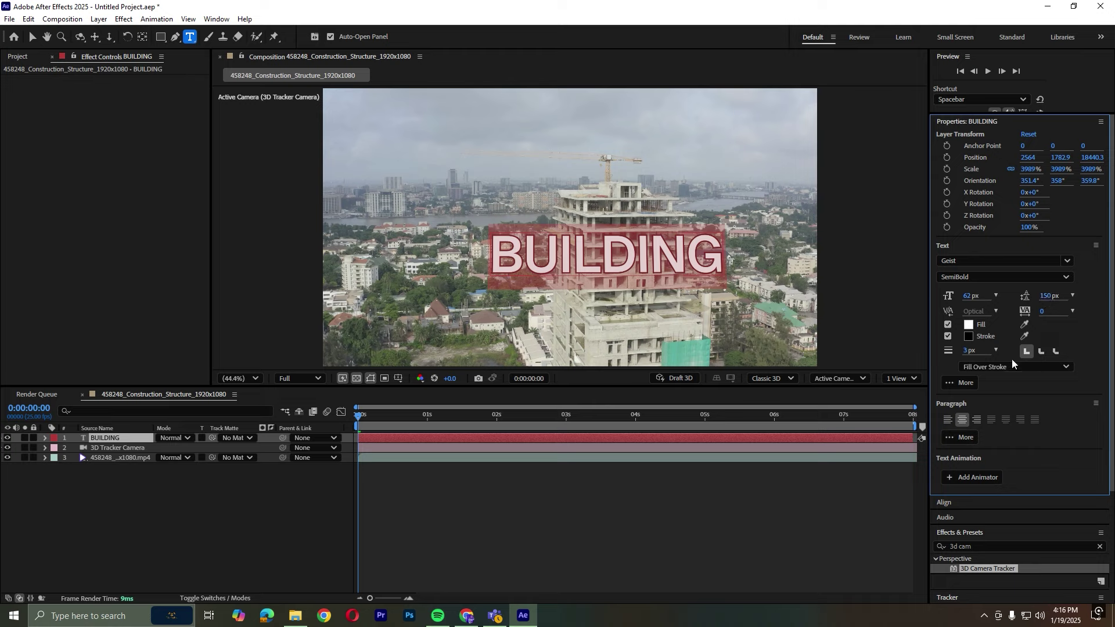
pyautogui.click(1041, 352)
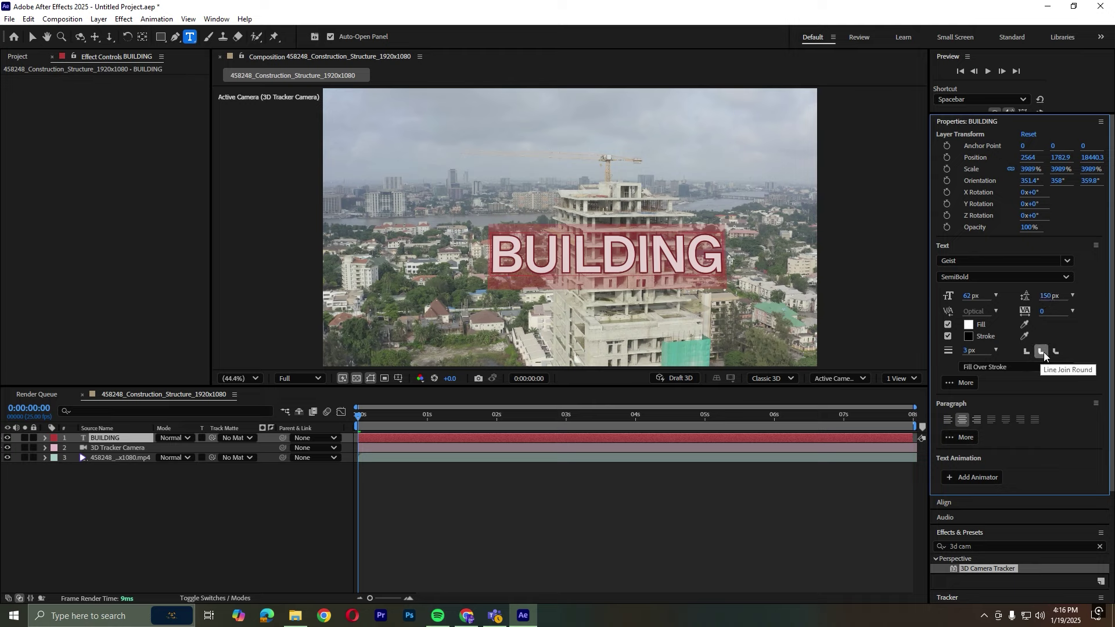
pyautogui.click(1055, 353)
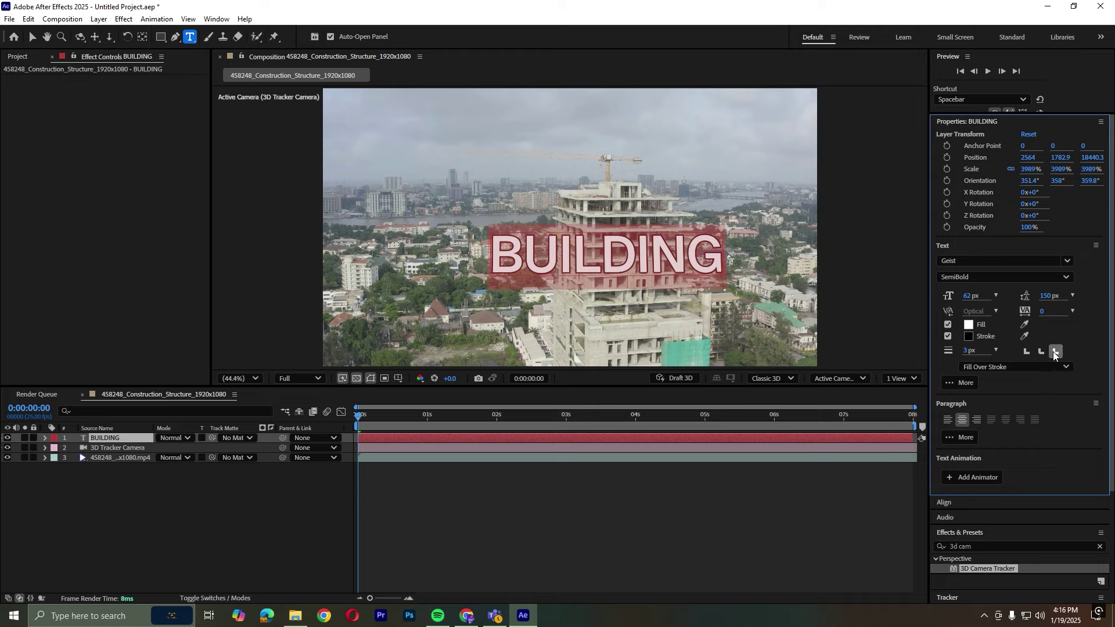
pyautogui.click(380, 476)
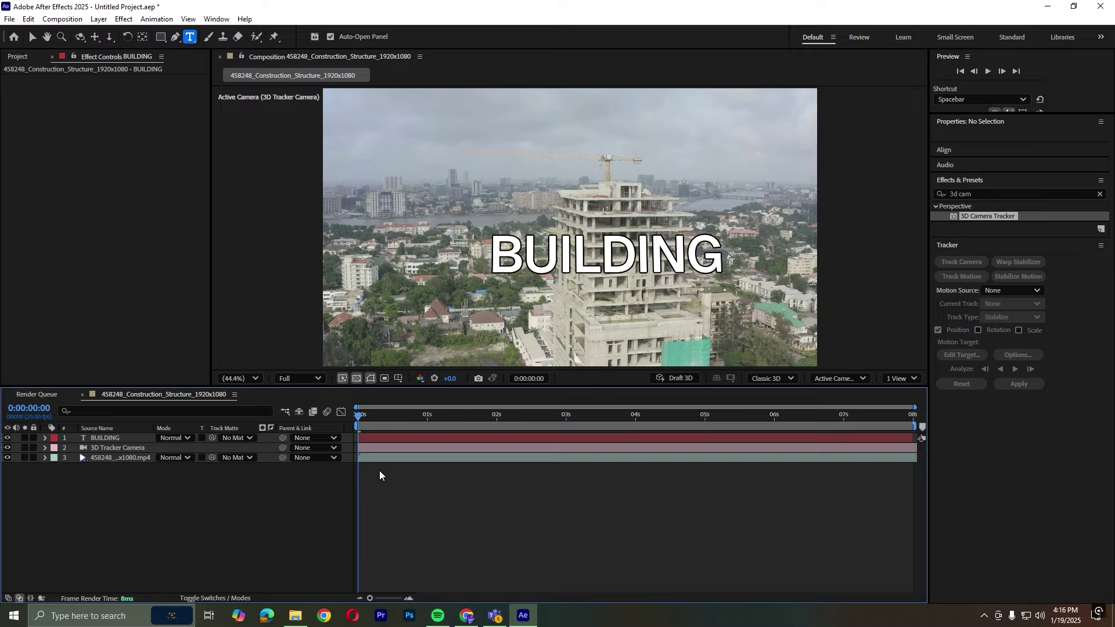
pyautogui.moveTo(359, 415); pyautogui.dragTo(353, 457)
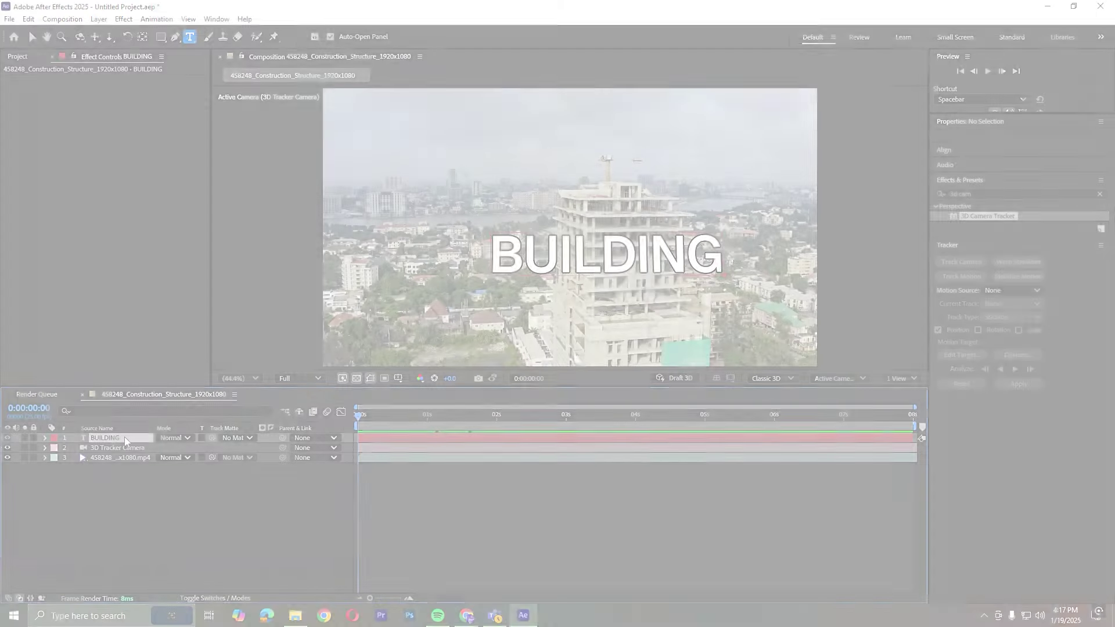
# Scale the BUILDING text layer to 2479% and set its X orientation to 7.4°
pyautogui.click(124, 436)
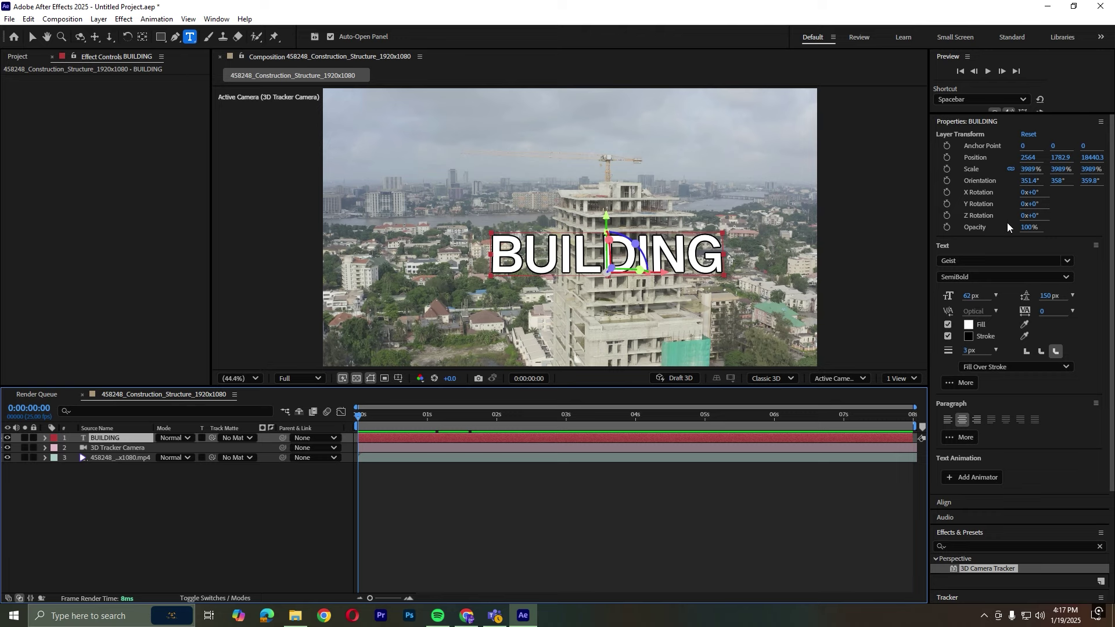
pyautogui.moveTo(1029, 170); pyautogui.dragTo(785, 190)
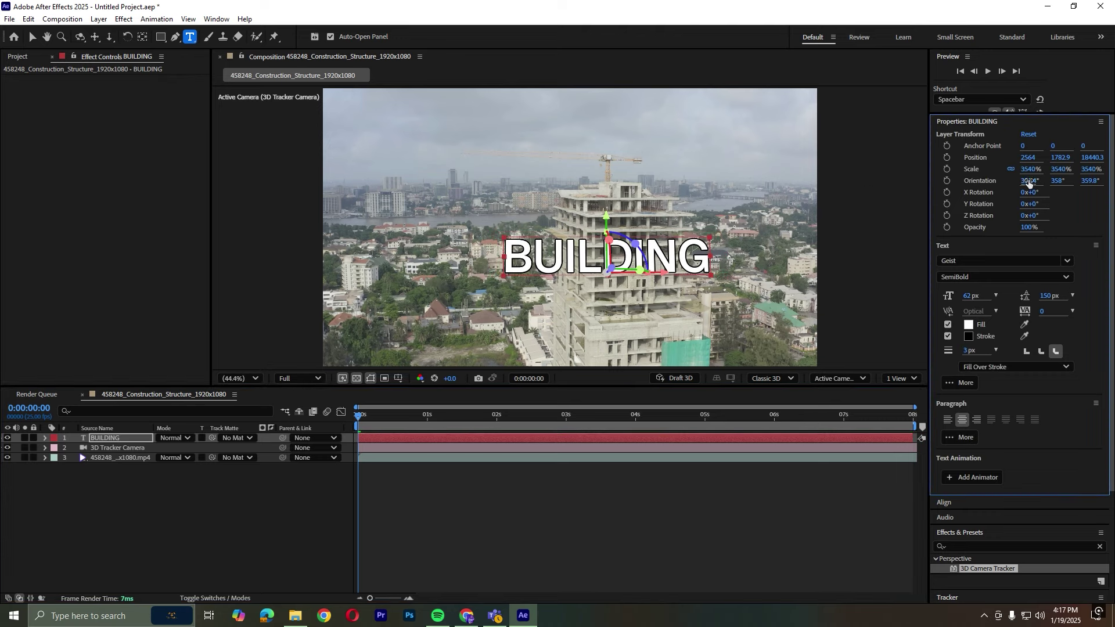
pyautogui.moveTo(1029, 184); pyautogui.dragTo(632, 187)
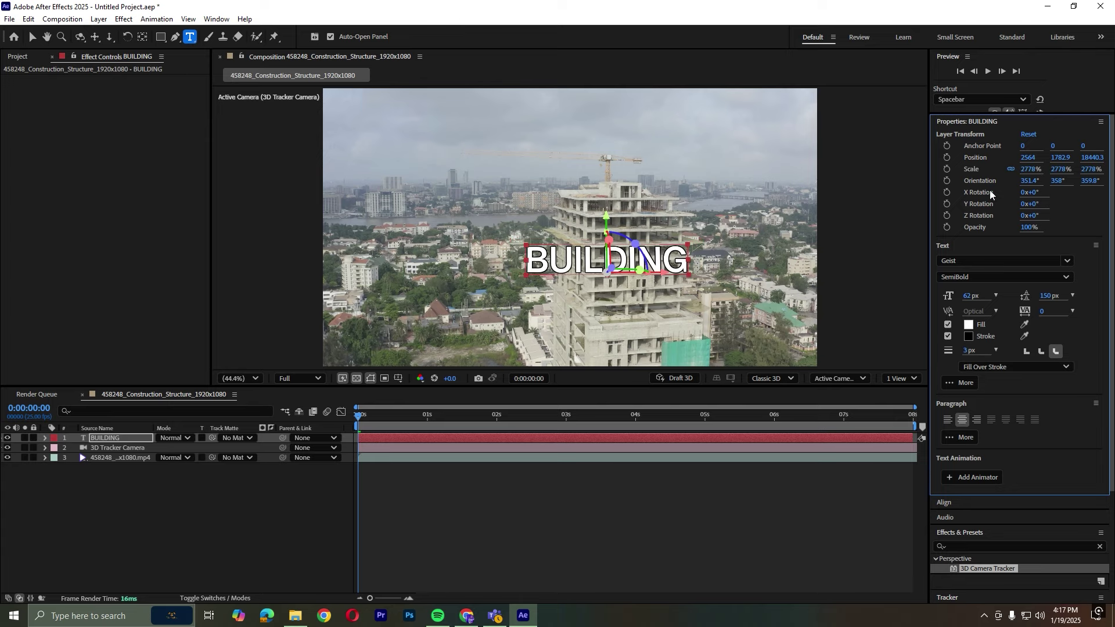
pyautogui.moveTo(1058, 171); pyautogui.dragTo(869, 189)
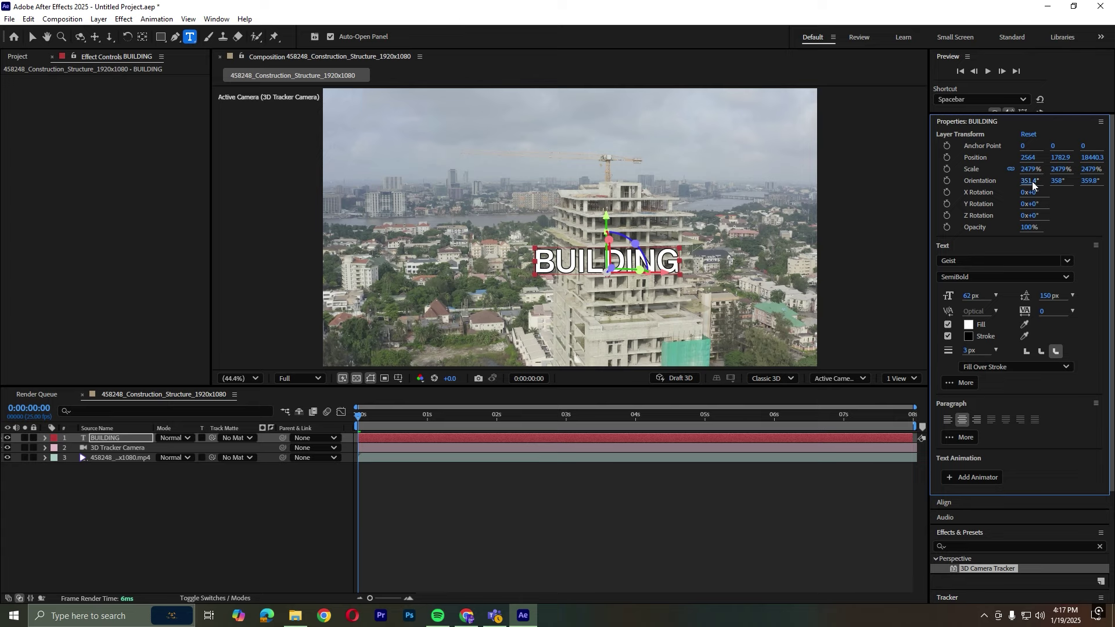
pyautogui.moveTo(1037, 181); pyautogui.dragTo(1051, 181)
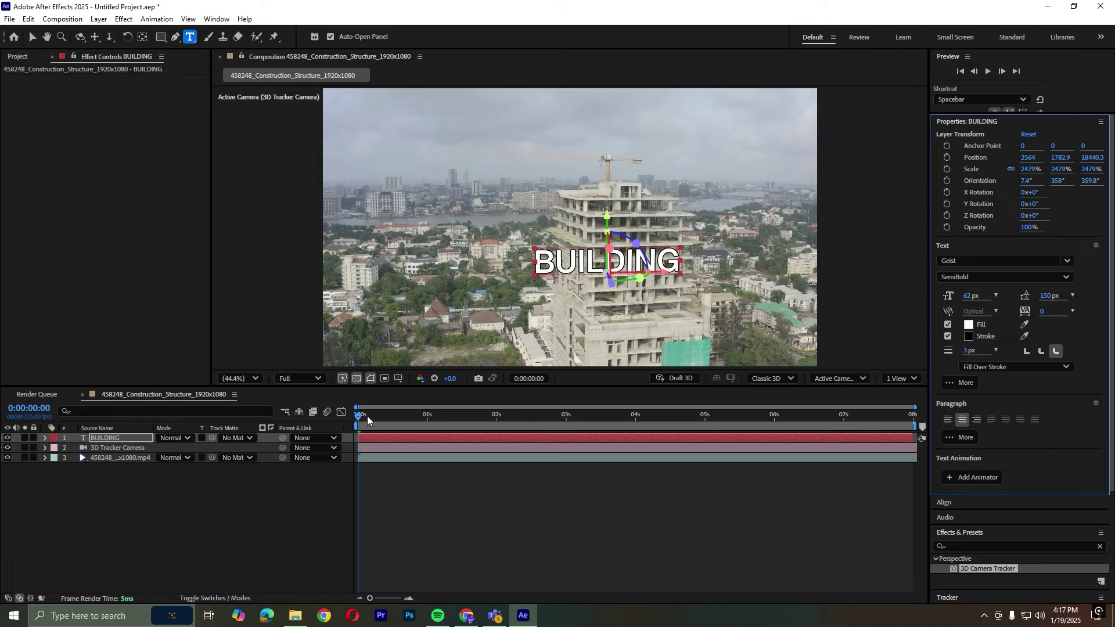
# Preview the composition to check how the BUILDING text follows the tower, stopping at 0:00:01:07
pyautogui.moveTo(368, 419); pyautogui.dragTo(587, 418)
pyautogui.press('space')
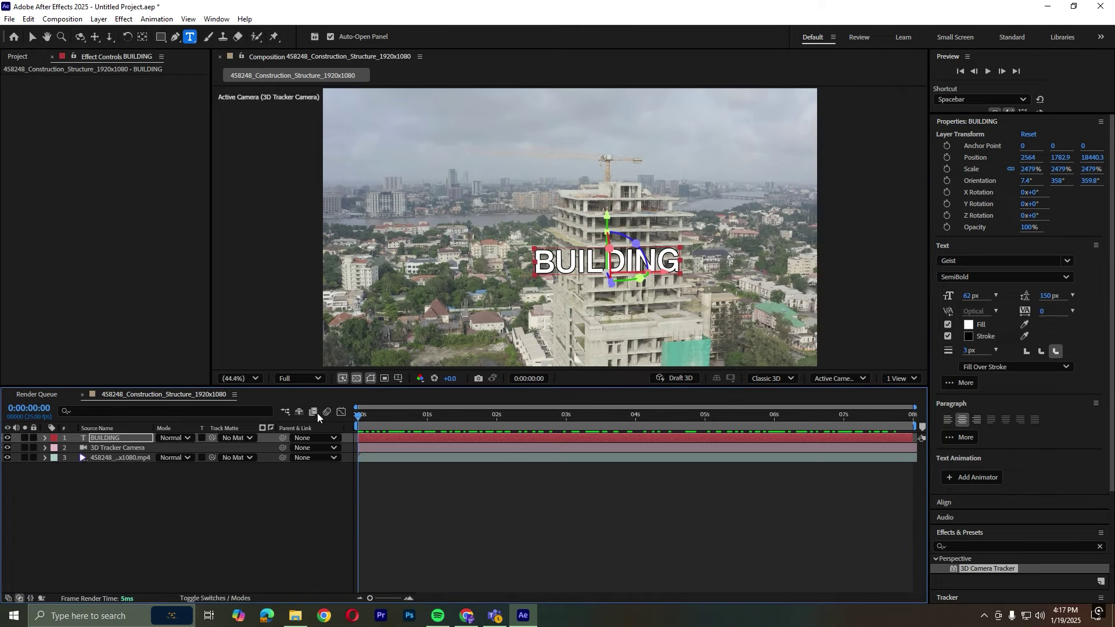
pyautogui.moveTo(758, 415); pyautogui.dragTo(446, 421)
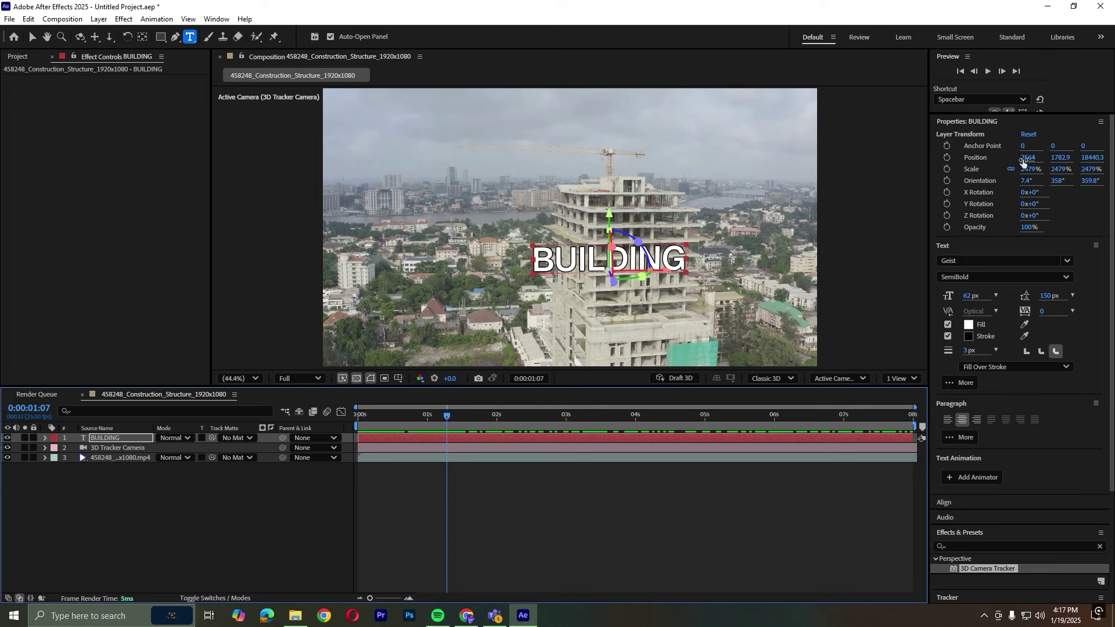
# Shift the BUILDING text across the tower by setting its X position to 3050
pyautogui.moveTo(1026, 158); pyautogui.dragTo(1044, 157)
pyautogui.moveTo(1113, 157); pyautogui.dragTo(1030, 163)
pyautogui.moveTo(1062, 157); pyautogui.dragTo(1074, 158)
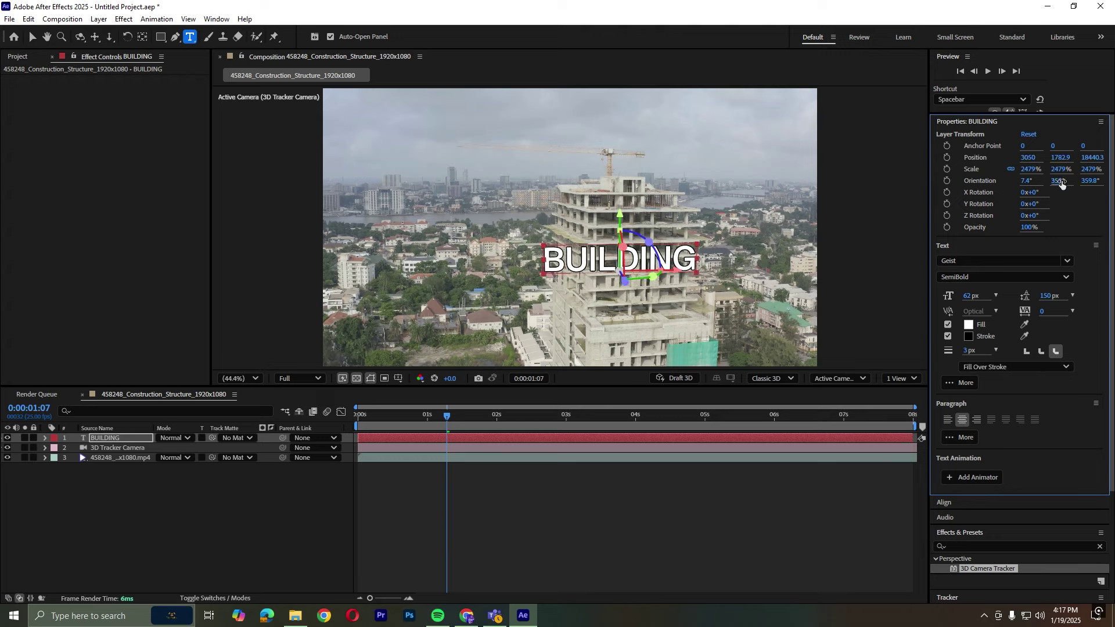
# Try a 2528% scale and different rotation and opacity values on the BUILDING text layer
pyautogui.moveTo(1057, 170); pyautogui.dragTo(1090, 171)
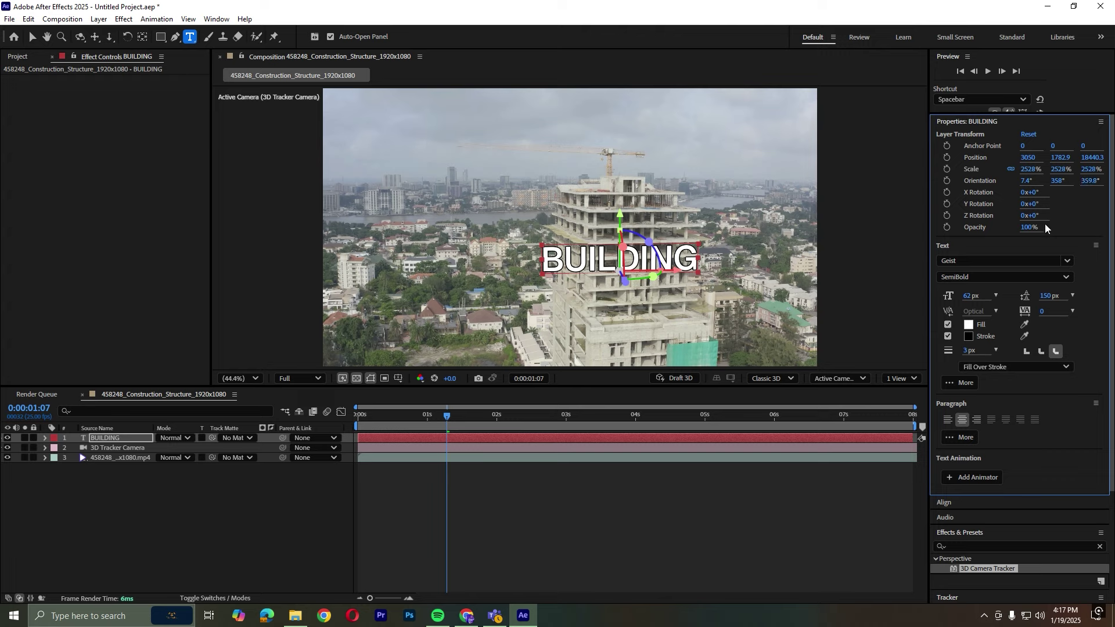
pyautogui.hotkey('ctrl', 'z')
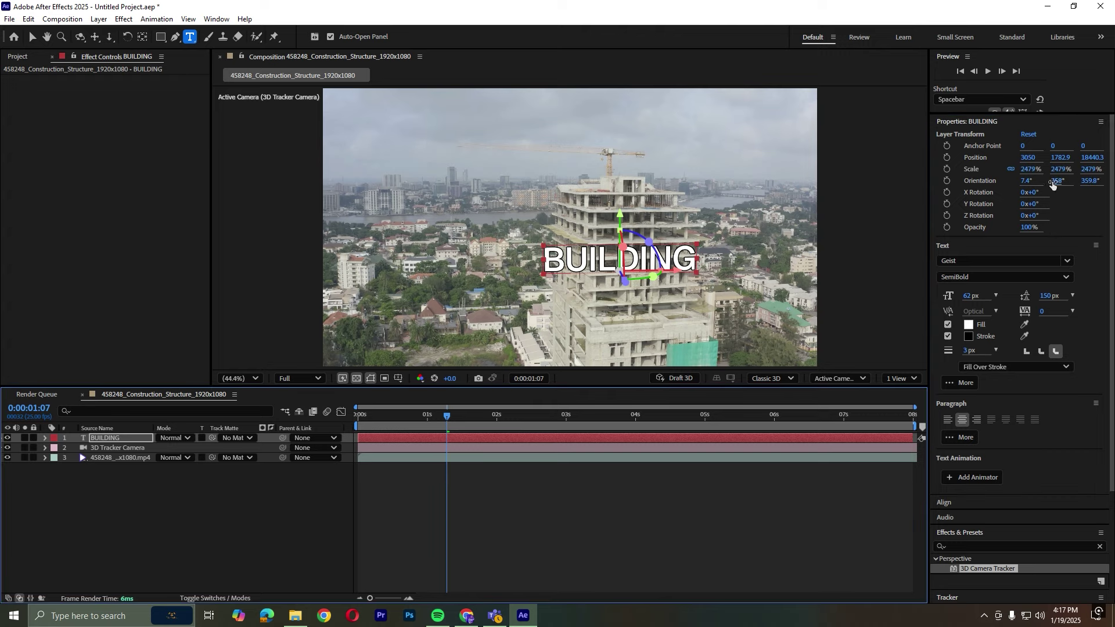
pyautogui.moveTo(1056, 183)
pyautogui.mouseDown()
pyautogui.moveTo(1046, 187)
pyautogui.moveTo(1094, 185)
pyautogui.moveTo(1042, 192)
pyautogui.mouseUp()
pyautogui.hotkey('ctrl', 'z')
pyautogui.hotkey('ctrl', 'z')
pyautogui.hotkey('ctrl', 'z')
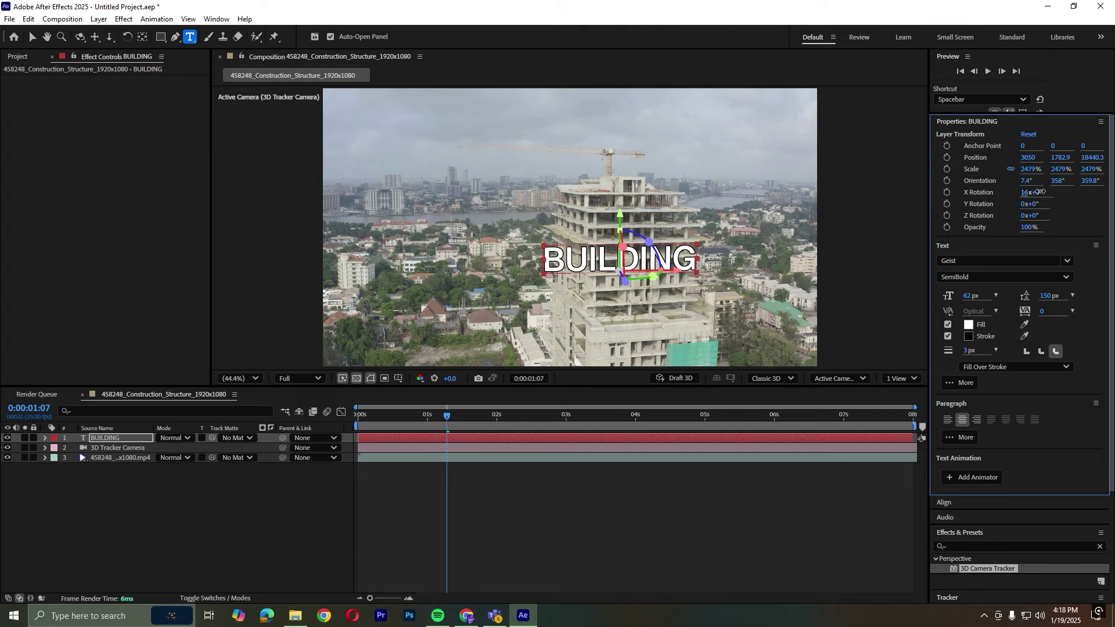
pyautogui.hotkey('ctrl', 'z')
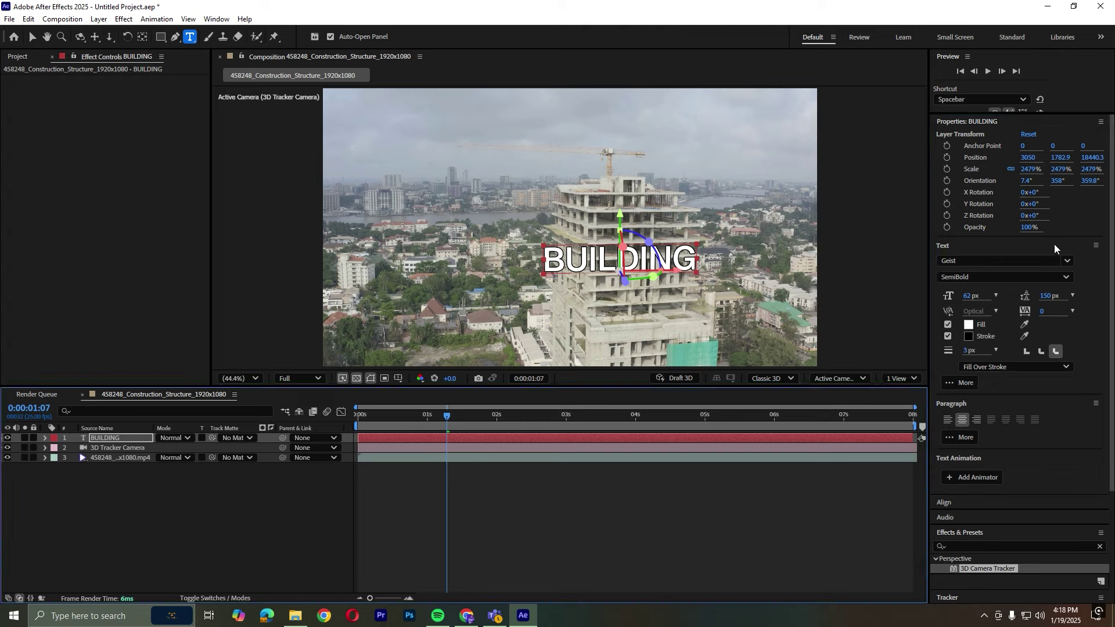
pyautogui.click(1036, 227)
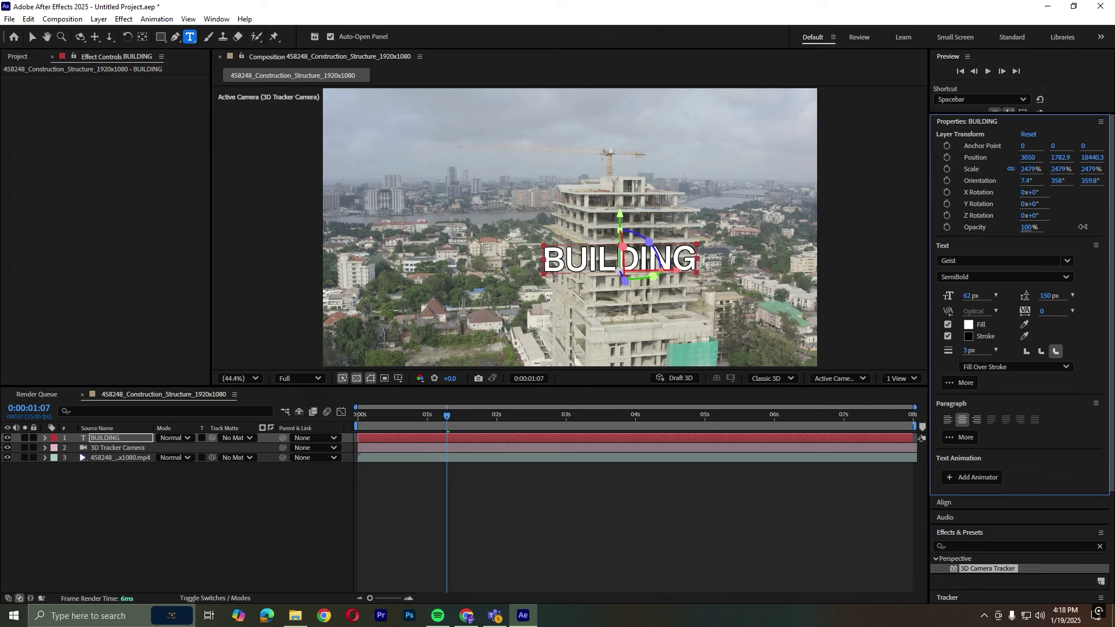
pyautogui.moveTo(1029, 227); pyautogui.dragTo(1040, 231)
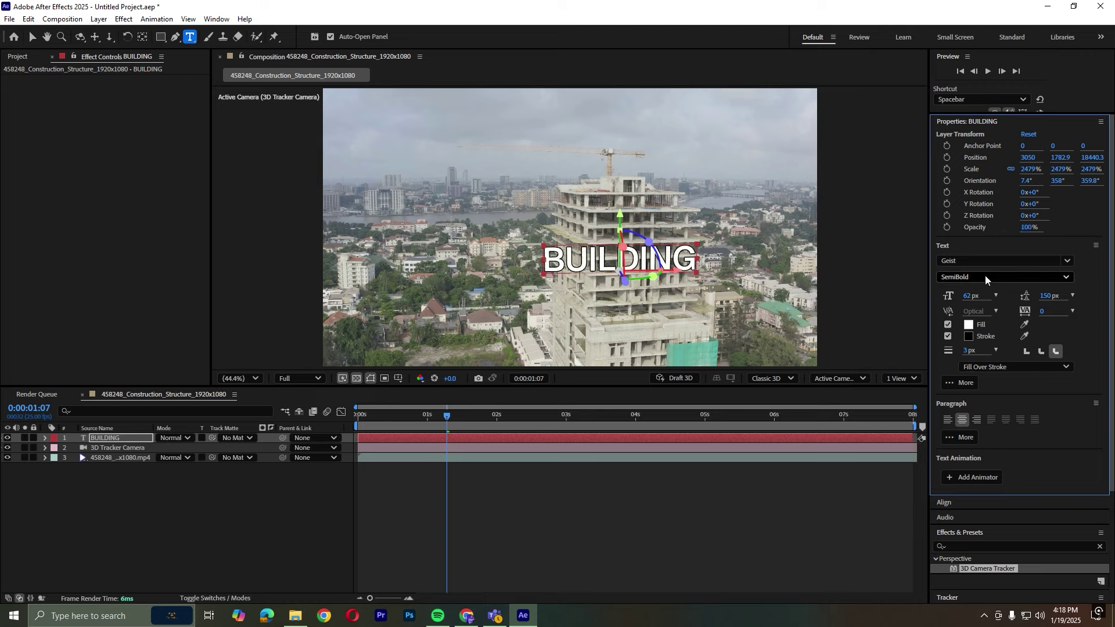
# Deselect the text layer and play the composition from the start to check the tracked text
pyautogui.click(511, 480)
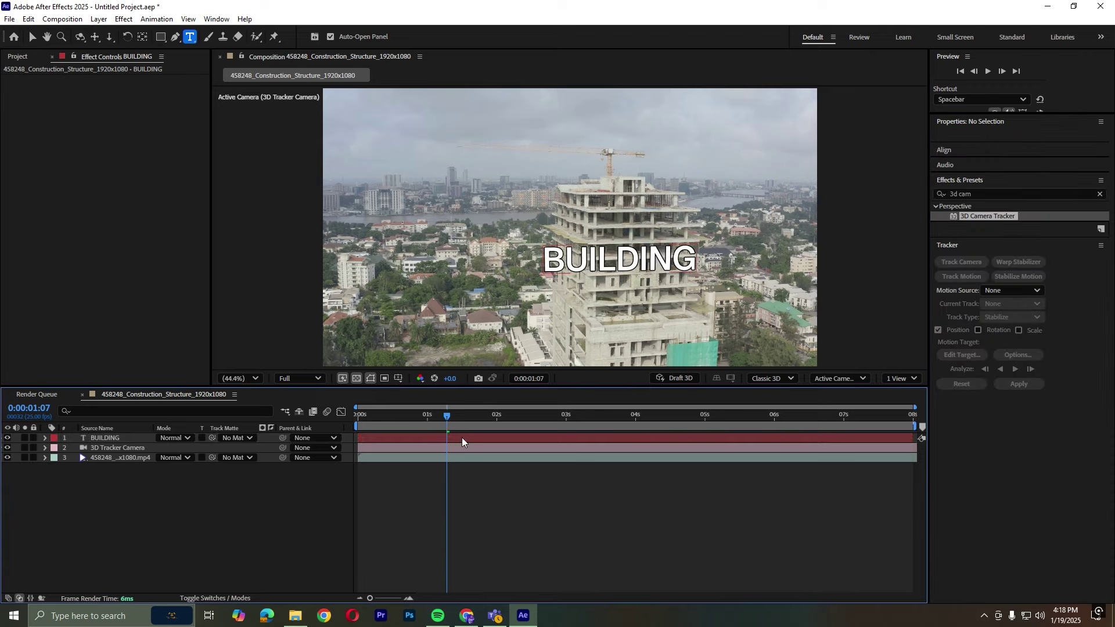
pyautogui.moveTo(447, 416); pyautogui.dragTo(261, 424)
pyautogui.press('space')
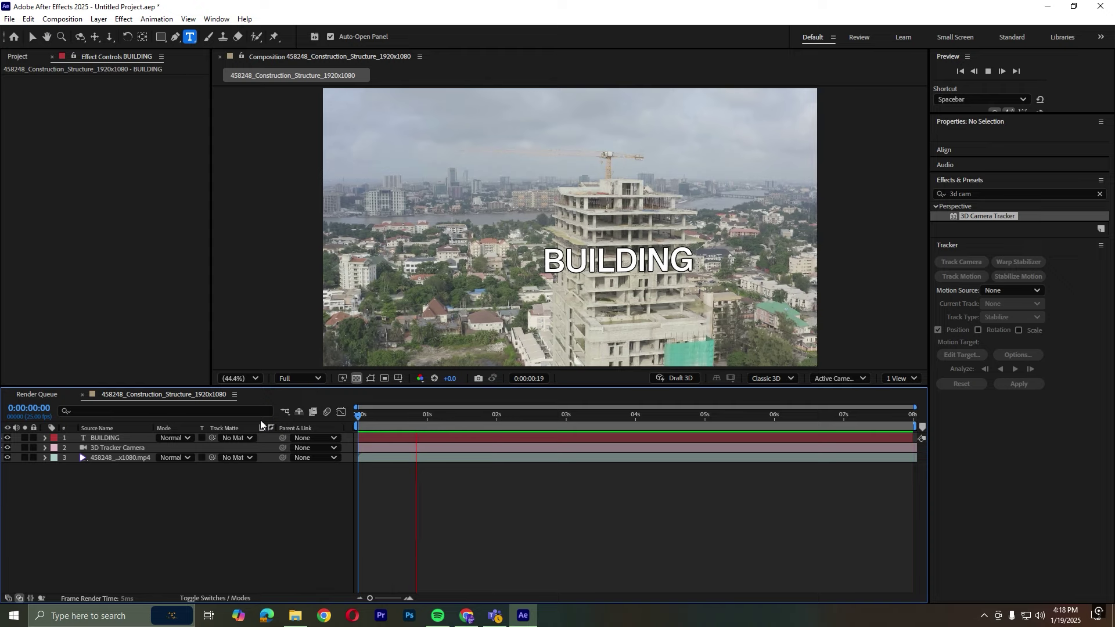